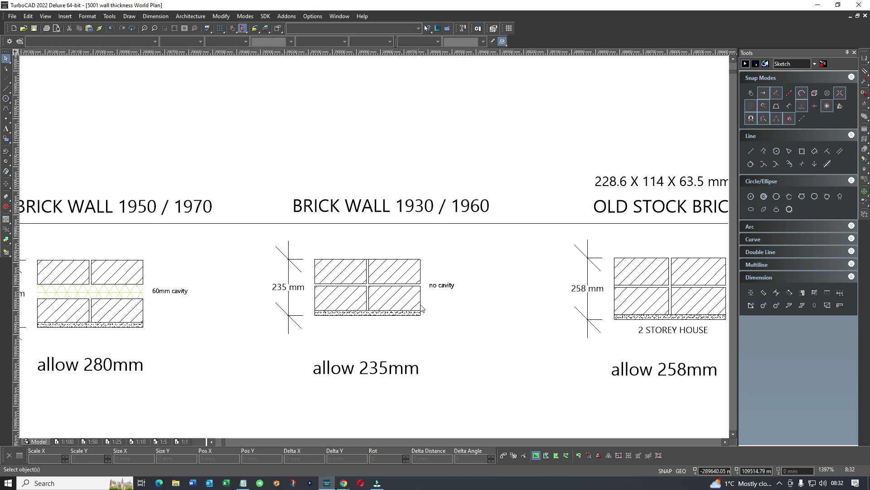
- Examine the exterior and interior wall thickness sections and the neighbouring brickwork photos and cavity wall diagrams
{"action": "scroll", "coordinate": [429, 305], "scroll_direction": "down", "scroll_amount": 2}
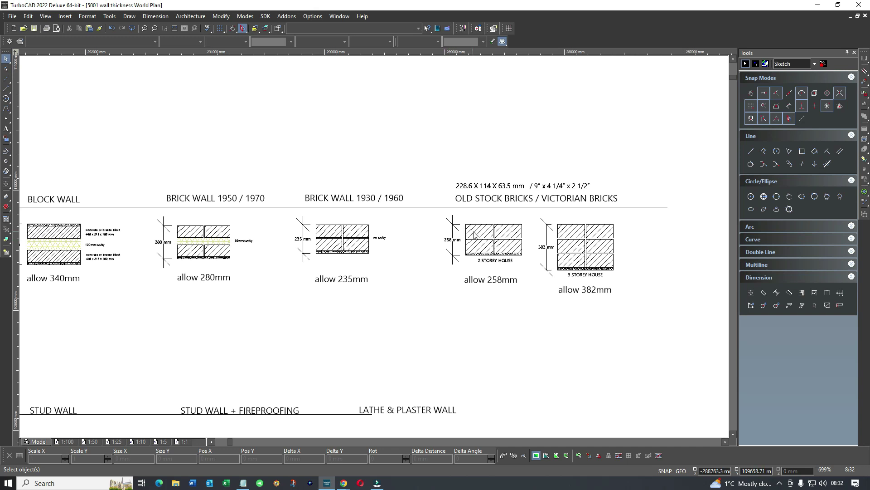
{"action": "scroll", "coordinate": [488, 234], "scroll_direction": "up", "scroll_amount": 1}
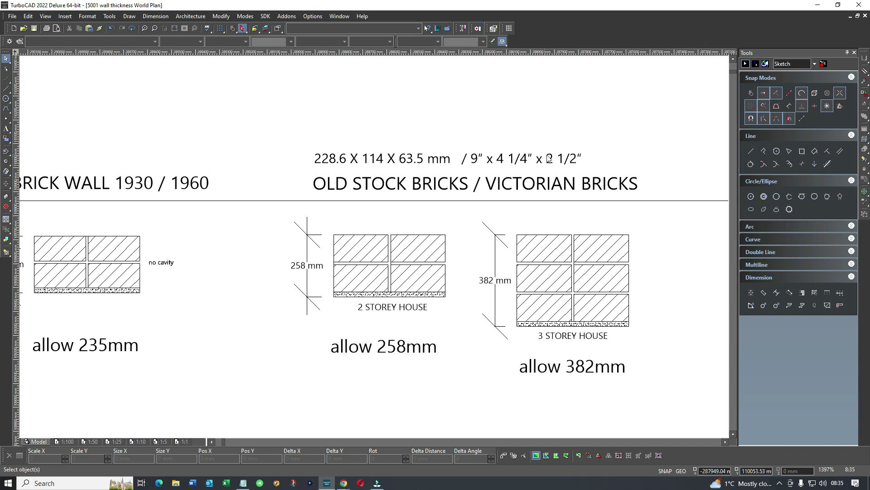
{"action": "scroll", "coordinate": [491, 224], "scroll_direction": "down", "scroll_amount": 2}
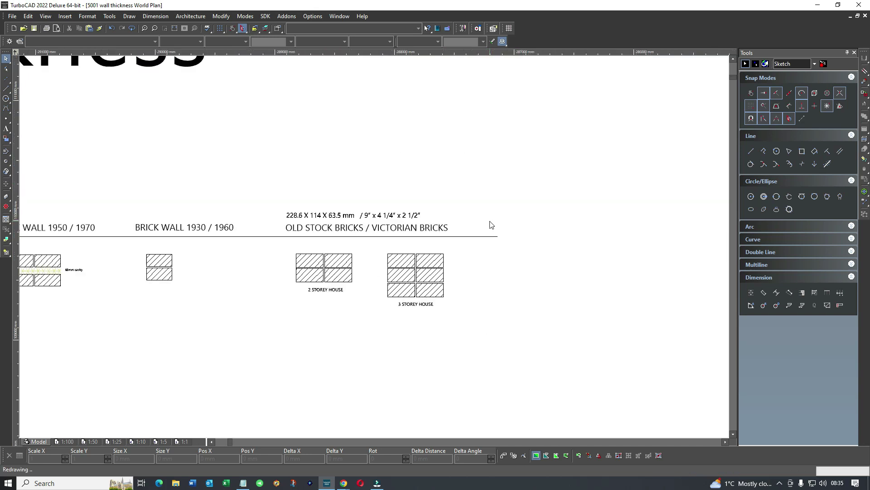
{"action": "scroll", "coordinate": [307, 265], "scroll_direction": "down", "scroll_amount": 2}
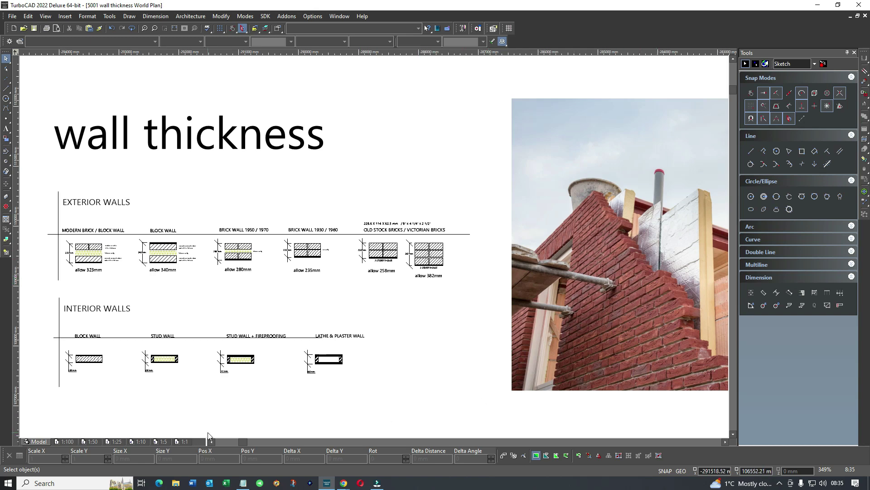
{"action": "left_click_drag", "start_coordinate": [239, 438], "coordinate": [248, 439]}
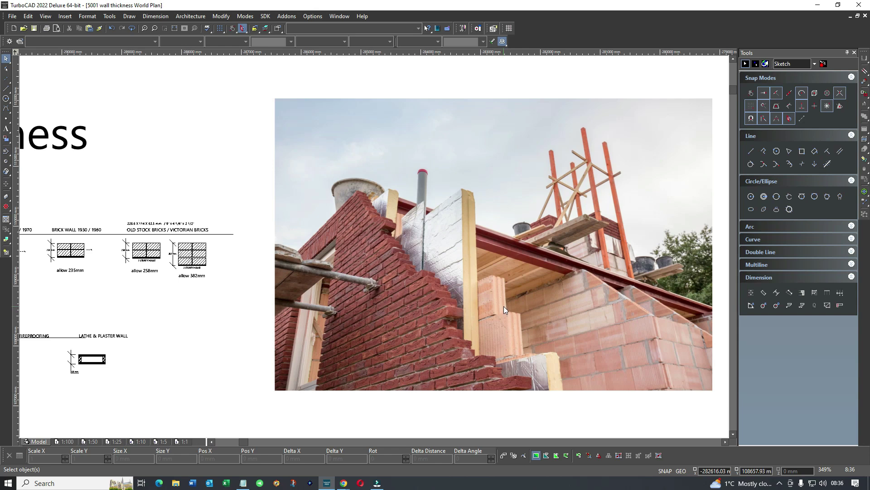
{"action": "scroll", "coordinate": [504, 306], "scroll_direction": "down", "scroll_amount": 1}
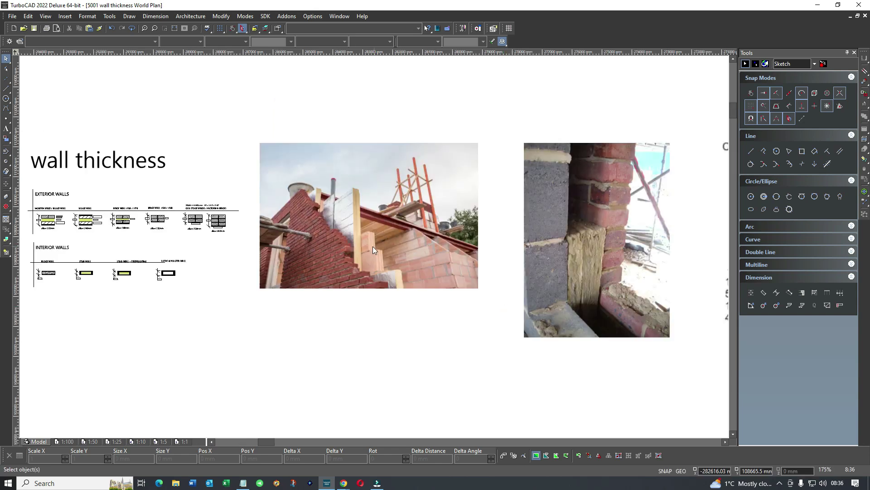
{"action": "scroll", "coordinate": [344, 248], "scroll_direction": "down", "scroll_amount": 1}
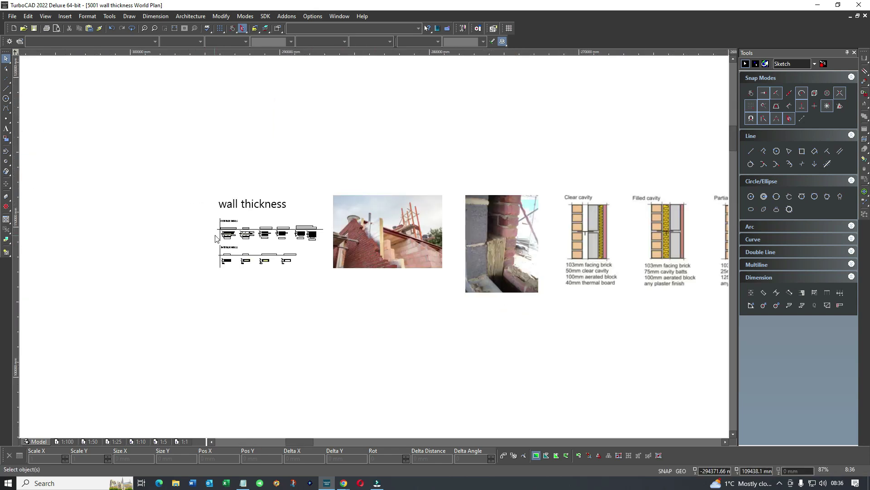
{"action": "scroll", "coordinate": [225, 237], "scroll_direction": "up", "scroll_amount": 1}
{"action": "scroll", "coordinate": [375, 249], "scroll_direction": "up", "scroll_amount": 2}
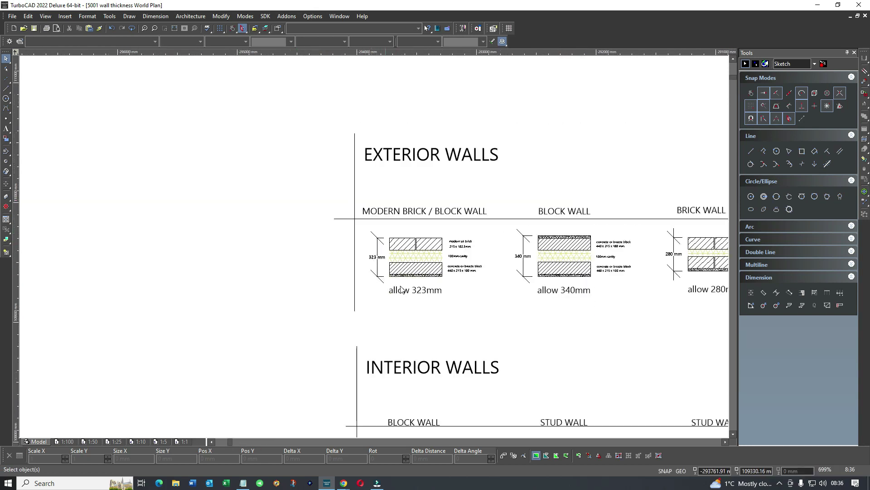
{"action": "scroll", "coordinate": [499, 276], "scroll_direction": "down", "scroll_amount": 2}
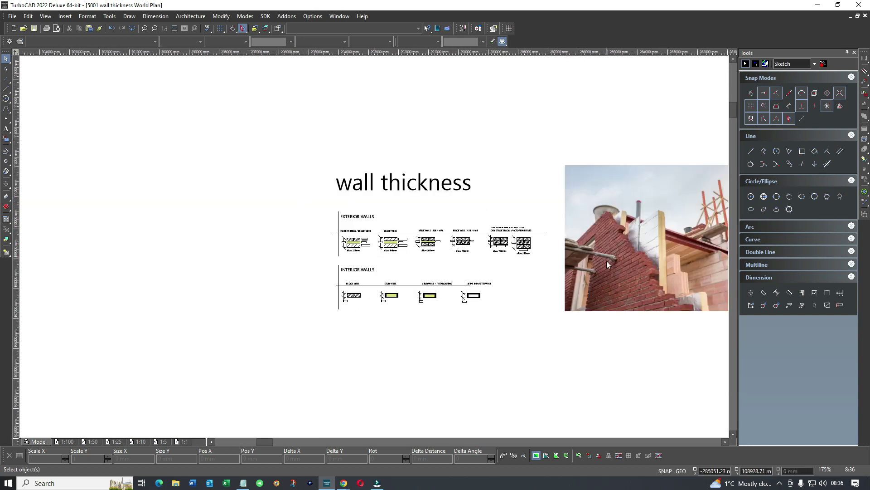
{"action": "scroll", "coordinate": [609, 262], "scroll_direction": "down", "scroll_amount": 1}
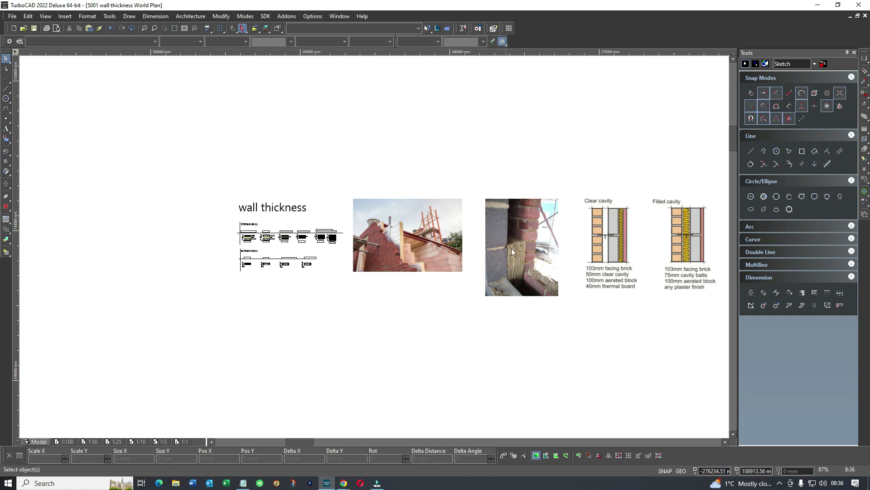
{"action": "scroll", "coordinate": [523, 243], "scroll_direction": "up", "scroll_amount": 1}
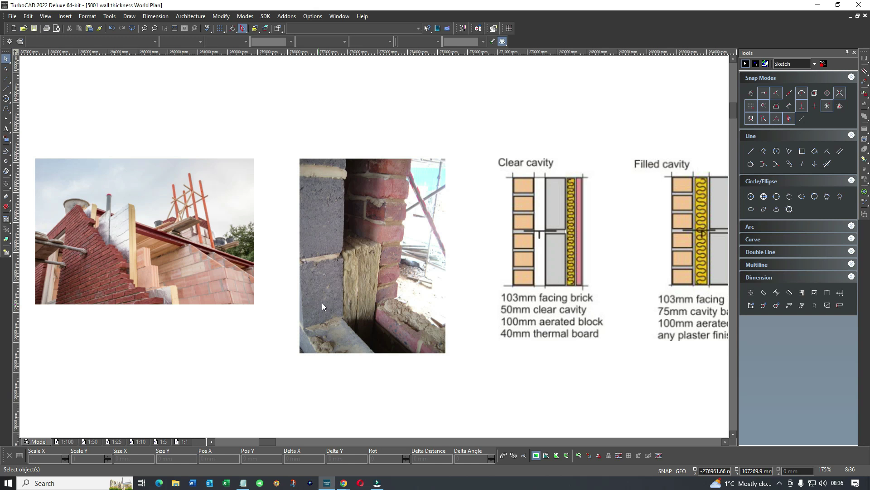
{"action": "scroll", "coordinate": [443, 287], "scroll_direction": "down", "scroll_amount": 2}
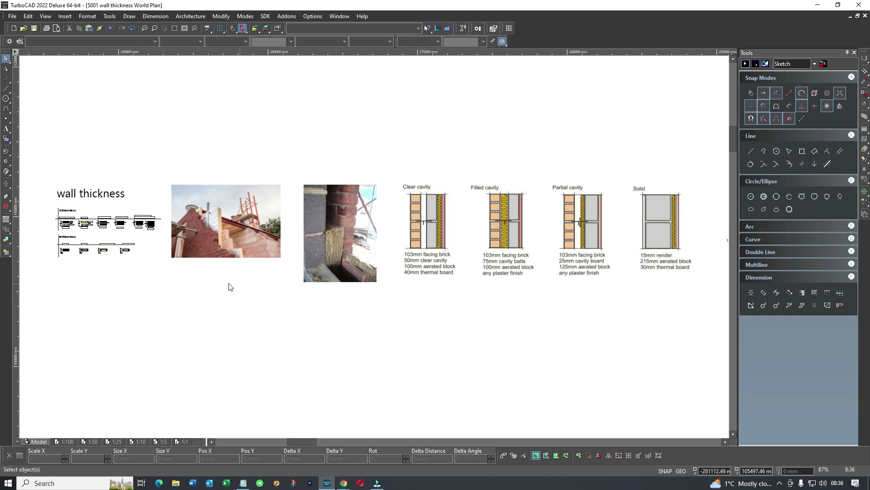
{"action": "scroll", "coordinate": [42, 178], "scroll_direction": "down", "scroll_amount": 1}
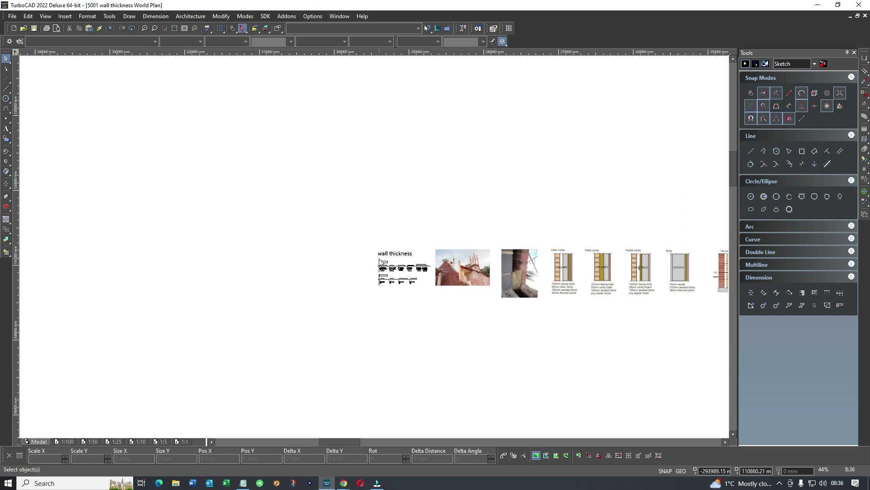
{"action": "scroll", "coordinate": [378, 252], "scroll_direction": "up", "scroll_amount": 3}
{"action": "scroll", "coordinate": [376, 252], "scroll_direction": "down", "scroll_amount": 1}
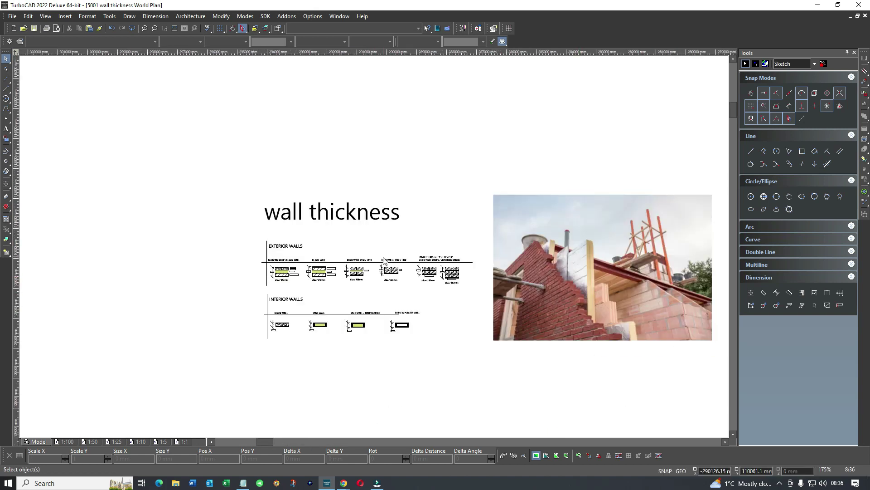
{"action": "scroll", "coordinate": [374, 249], "scroll_direction": "up", "scroll_amount": 1}
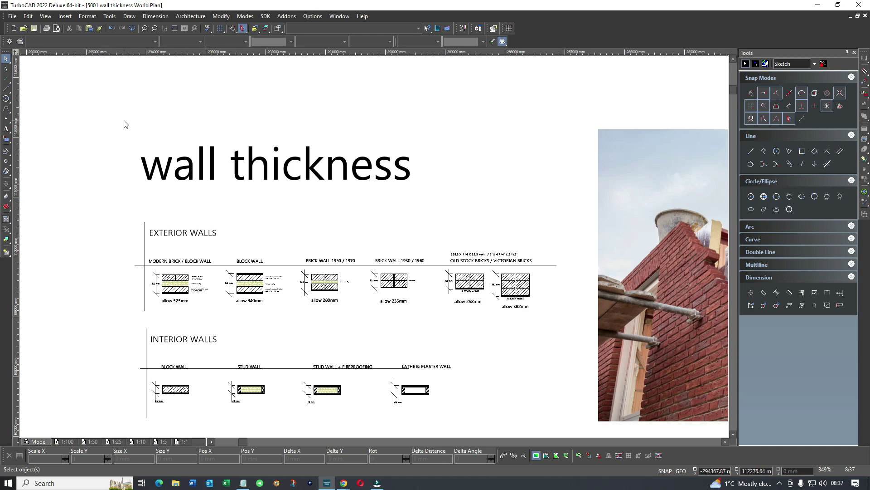
- Capture a rectangular snip of the whole wall thickness drawing with Snip & Sketch and save it as a JPG in Downloads
{"action": "scroll", "coordinate": [158, 220], "scroll_direction": "down", "scroll_amount": 2}
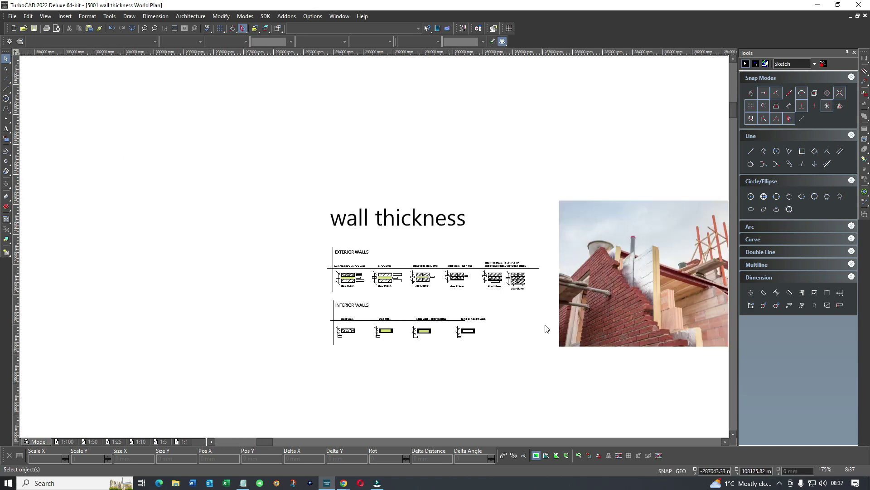
{"action": "scroll", "coordinate": [540, 322], "scroll_direction": "up", "scroll_amount": 2}
{"action": "scroll", "coordinate": [375, 250], "scroll_direction": "down", "scroll_amount": 2}
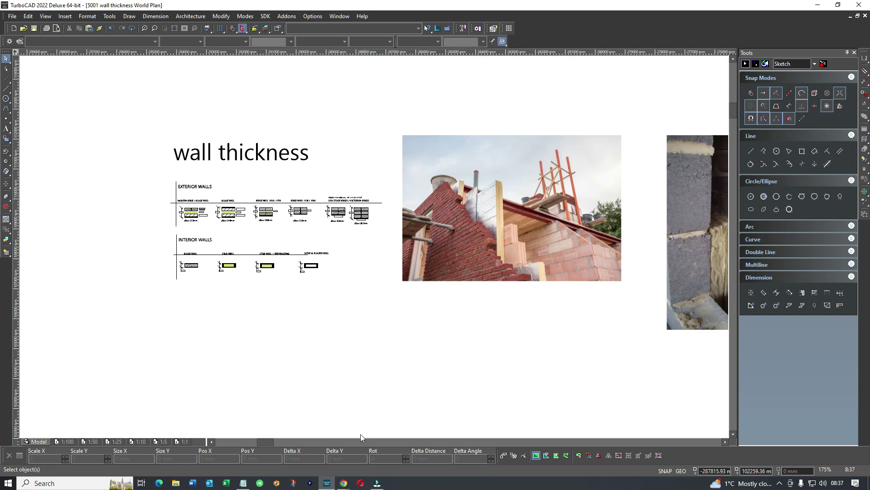
{"action": "left_click", "coordinate": [293, 484]}
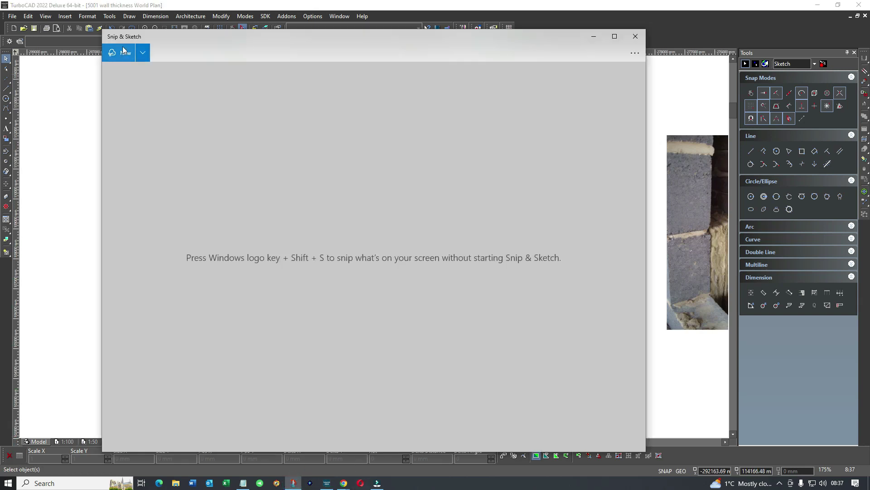
{"action": "left_click", "coordinate": [120, 52]}
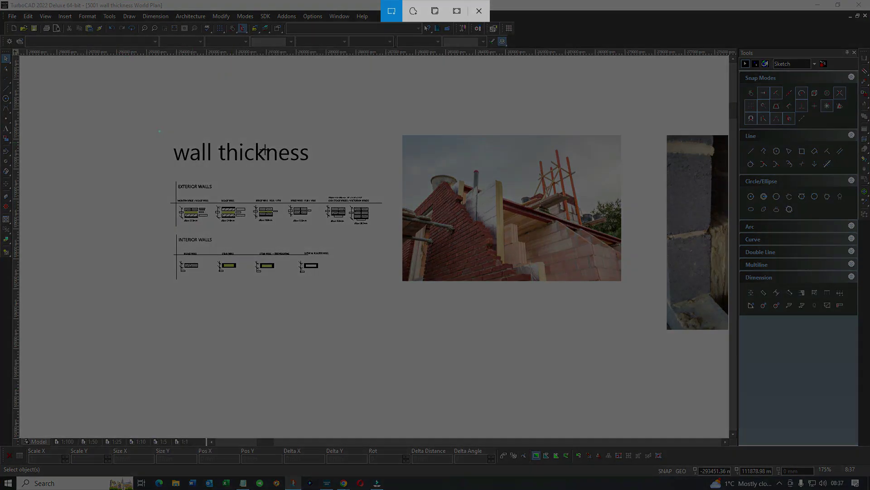
{"action": "mouse_move", "coordinate": [159, 131]}
{"action": "left_mouse_down"}
{"action": "mouse_move", "coordinate": [387, 297]}
{"action": "mouse_move", "coordinate": [398, 287]}
{"action": "left_mouse_up"}
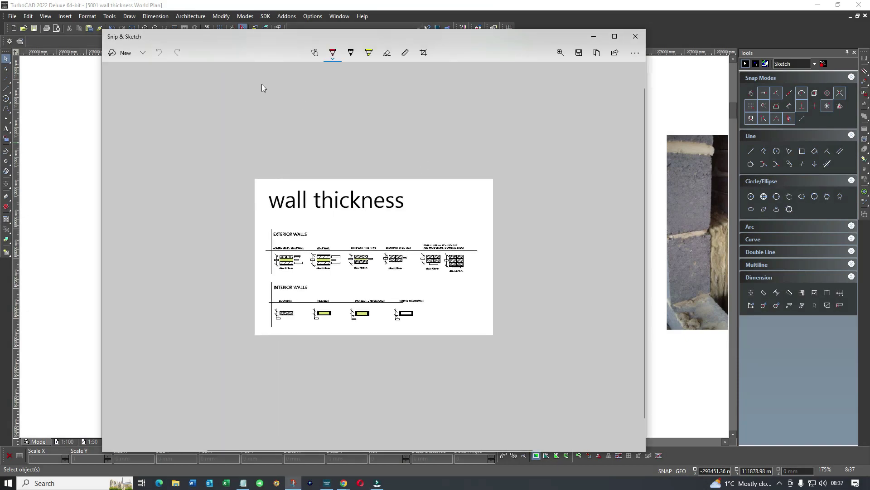
{"action": "left_click", "coordinate": [578, 53]}
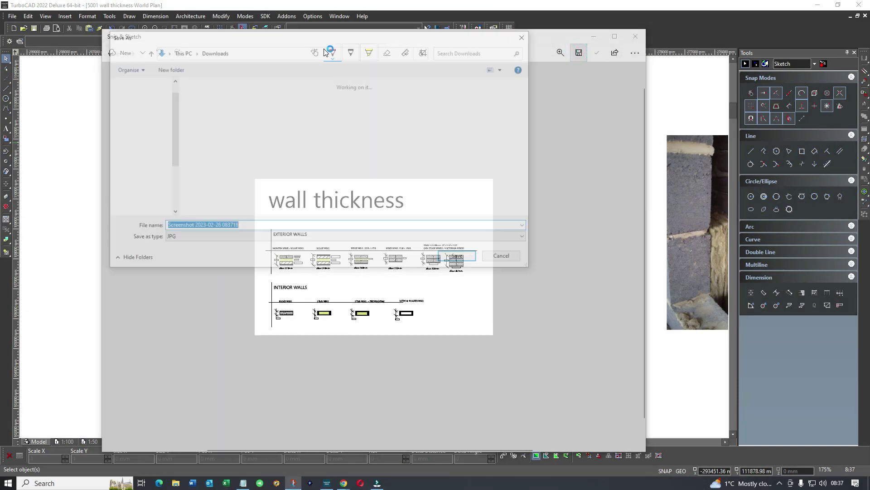
{"action": "left_click", "coordinate": [458, 258]}
{"action": "left_click_drag", "start_coordinate": [232, 41], "coordinate": [772, 79]}
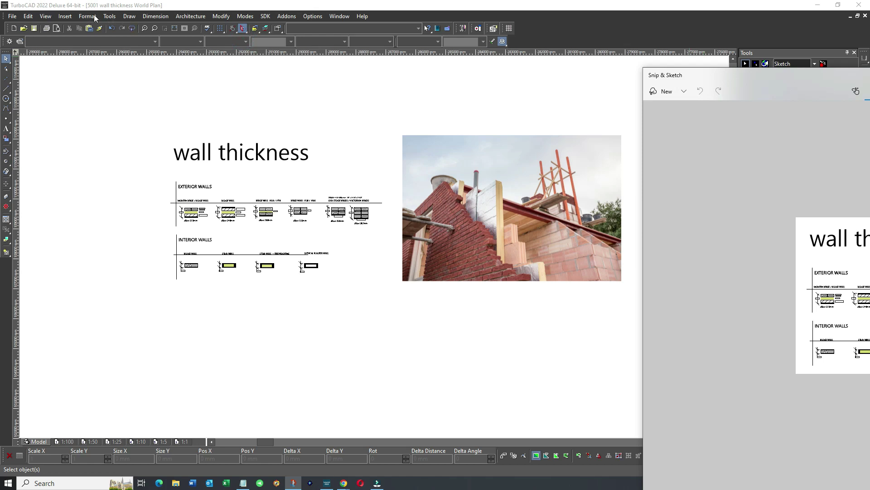
{"action": "left_click", "coordinate": [63, 16]}
{"action": "mouse_move", "coordinate": [77, 36]}
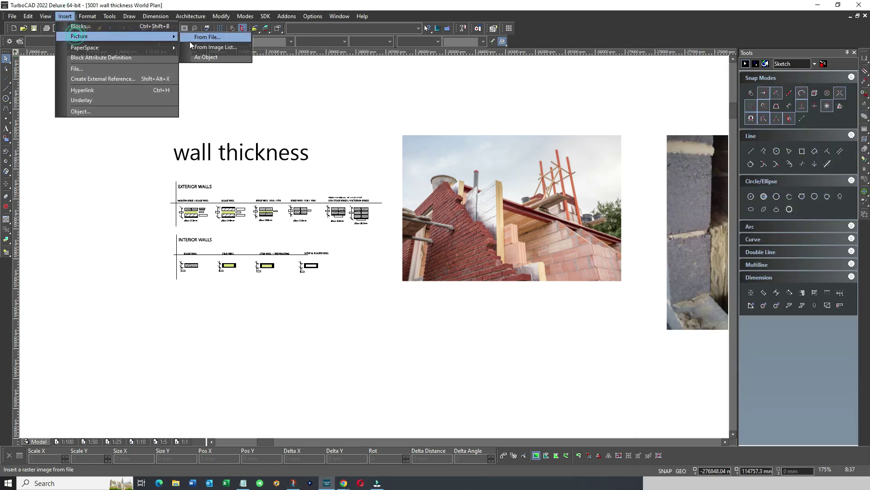
{"action": "left_click", "coordinate": [194, 35]}
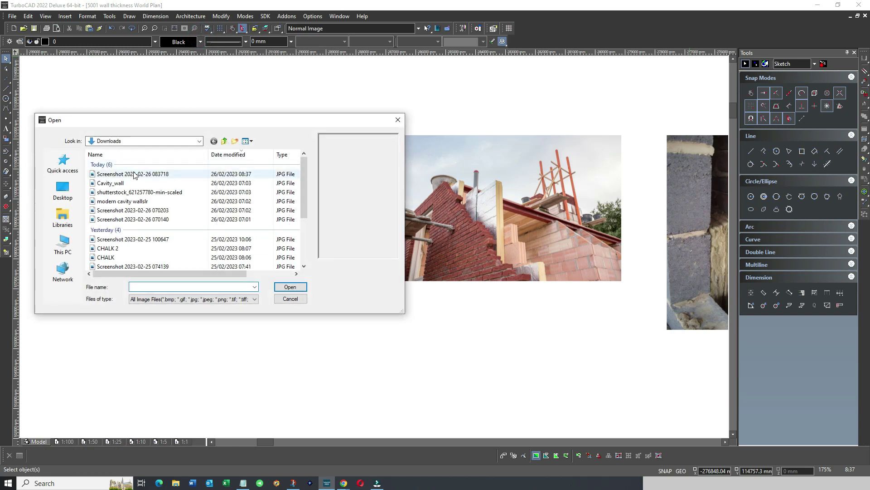
{"action": "left_click", "coordinate": [114, 174]}
{"action": "left_click", "coordinate": [291, 287]}
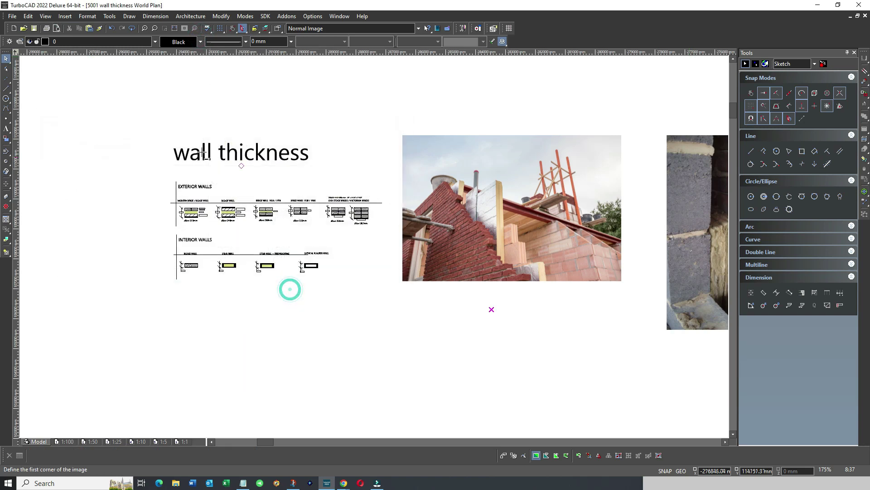
{"action": "scroll", "coordinate": [375, 249], "scroll_direction": "down", "scroll_amount": 2}
{"action": "left_click", "coordinate": [356, 155]}
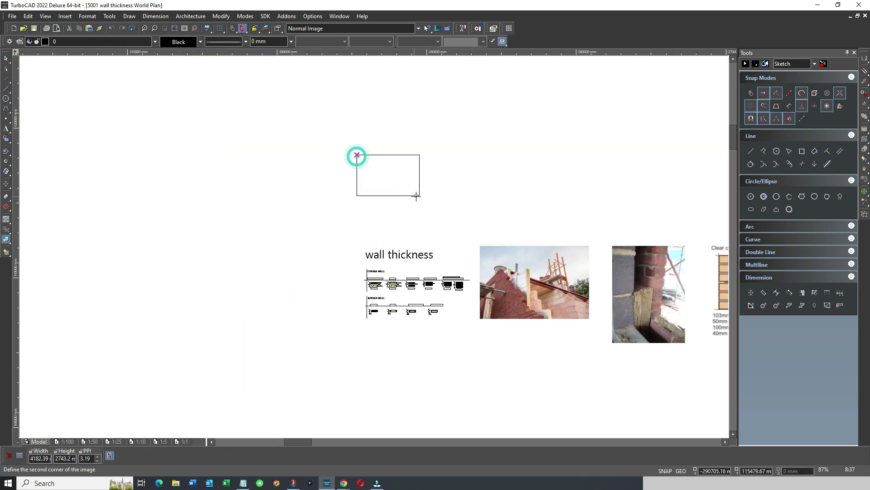
{"action": "left_click", "coordinate": [455, 198]}
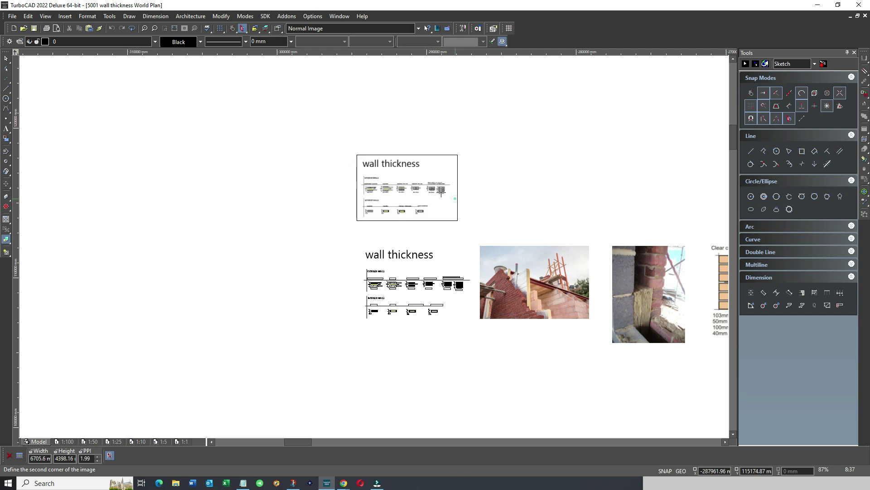
- Remove the border line around the inserted wall thickness picture
{"action": "left_click", "coordinate": [6, 60]}
{"action": "left_click", "coordinate": [434, 158]}
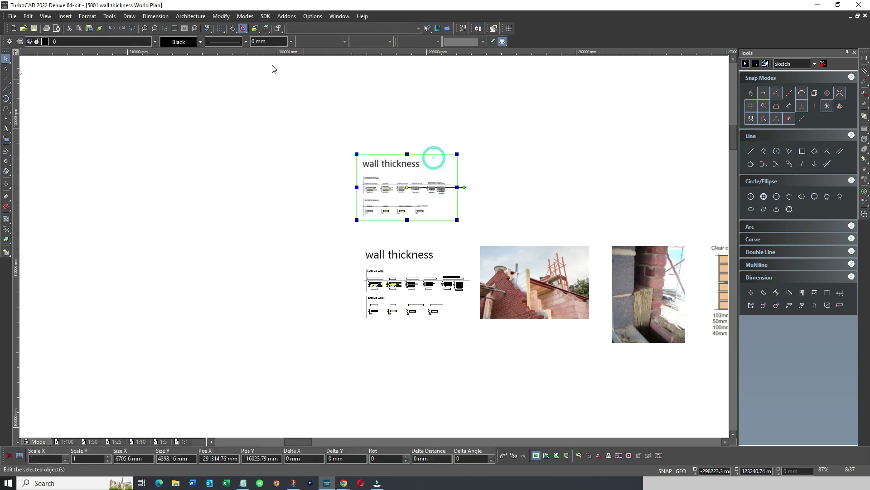
{"action": "left_click", "coordinate": [226, 42]}
{"action": "left_click", "coordinate": [230, 130]}
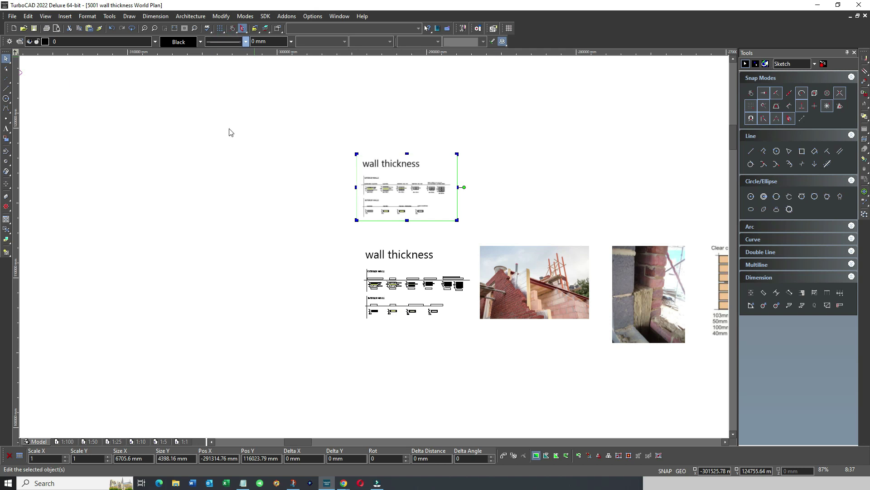
{"action": "left_click", "coordinate": [399, 121]}
- Move the inserted picture about 545 mm to the right and 727 mm down, closer to the original drawing
{"action": "left_click", "coordinate": [417, 164]}
{"action": "left_click_drag", "start_coordinate": [426, 176], "coordinate": [435, 187]}
{"action": "left_click", "coordinate": [494, 168]}
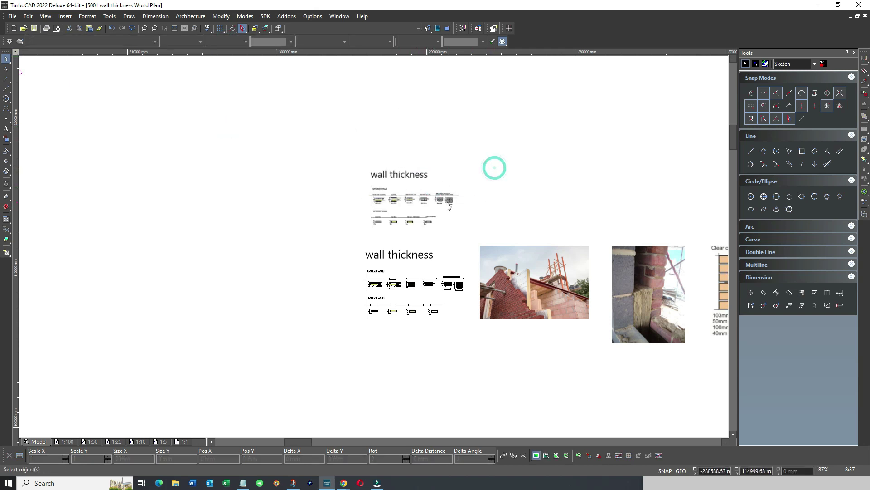
- Inspect the image quality of the wall sections and labels in the inserted picture at close range
{"action": "scroll", "coordinate": [494, 167], "scroll_direction": "up", "scroll_amount": 3}
{"action": "scroll", "coordinate": [348, 262], "scroll_direction": "up", "scroll_amount": 3}
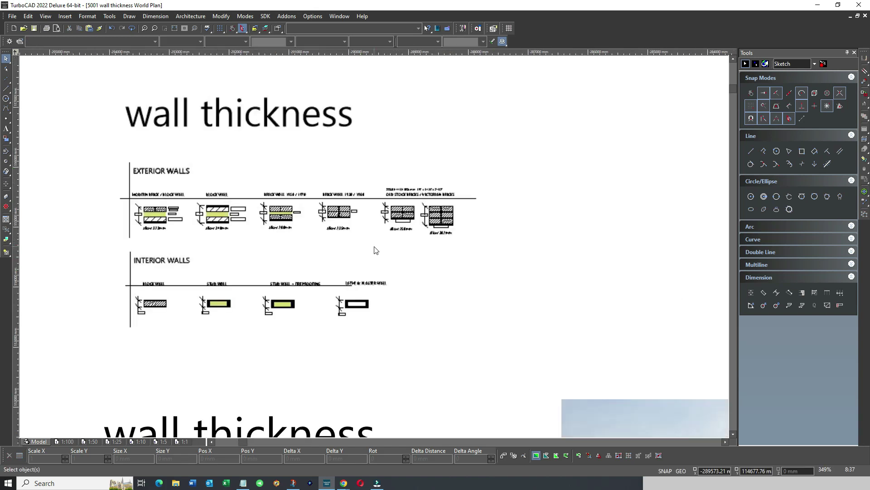
{"action": "scroll", "coordinate": [270, 240], "scroll_direction": "up", "scroll_amount": 5}
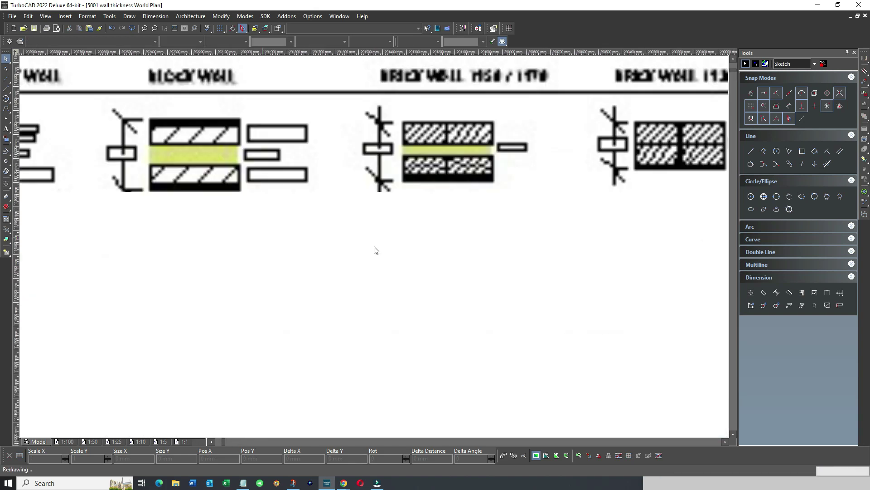
{"action": "scroll", "coordinate": [376, 249], "scroll_direction": "down", "scroll_amount": 3}
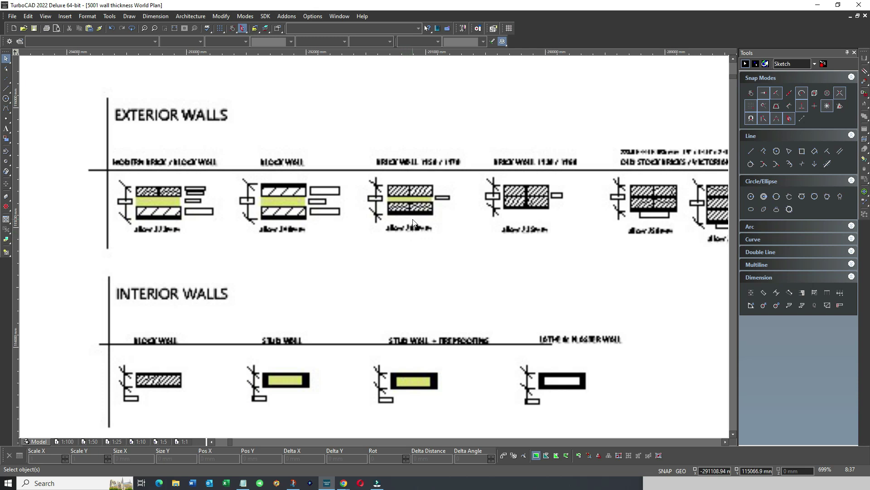
{"action": "scroll", "coordinate": [354, 257], "scroll_direction": "down", "scroll_amount": 4}
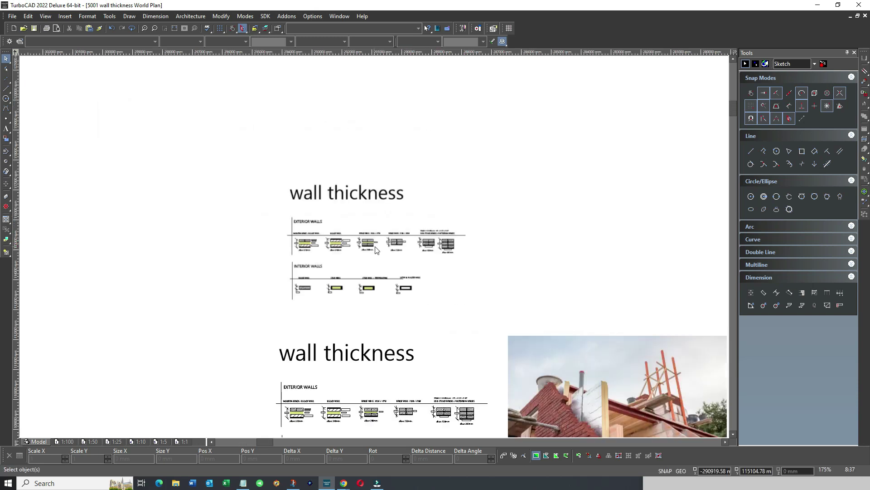
{"action": "scroll", "coordinate": [375, 249], "scroll_direction": "up", "scroll_amount": 4}
{"action": "left_click", "coordinate": [357, 243]}
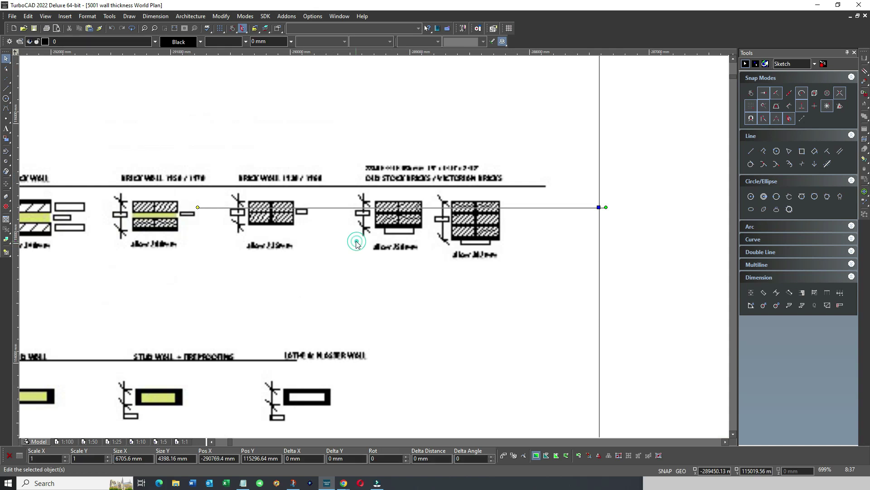
- Delete the inserted screenshot picture from above the wall thickness drawing
{"action": "key", "text": "Delete"}
{"action": "scroll", "coordinate": [370, 228], "scroll_direction": "down", "scroll_amount": 6}
{"action": "scroll", "coordinate": [374, 244], "scroll_direction": "down", "scroll_amount": 2}
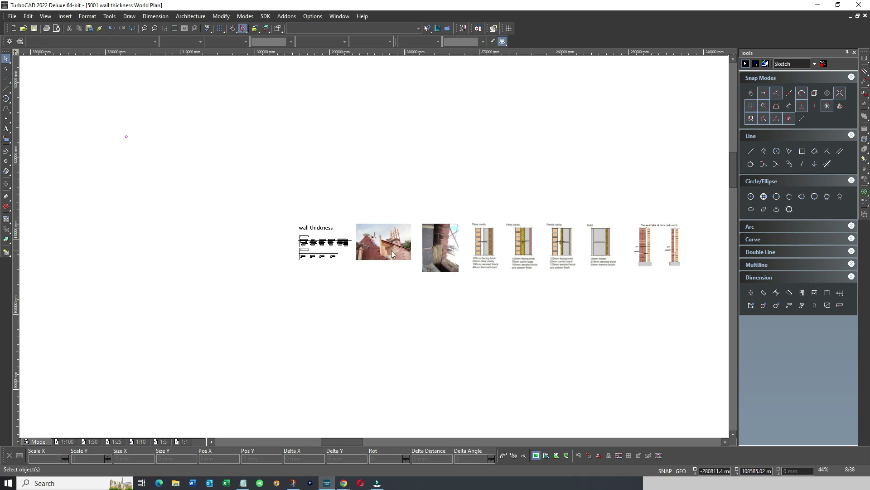
- Select the upper plaster layer polyline of the interior block wall section for inspection
{"action": "scroll", "coordinate": [330, 255], "scroll_direction": "up", "scroll_amount": 6}
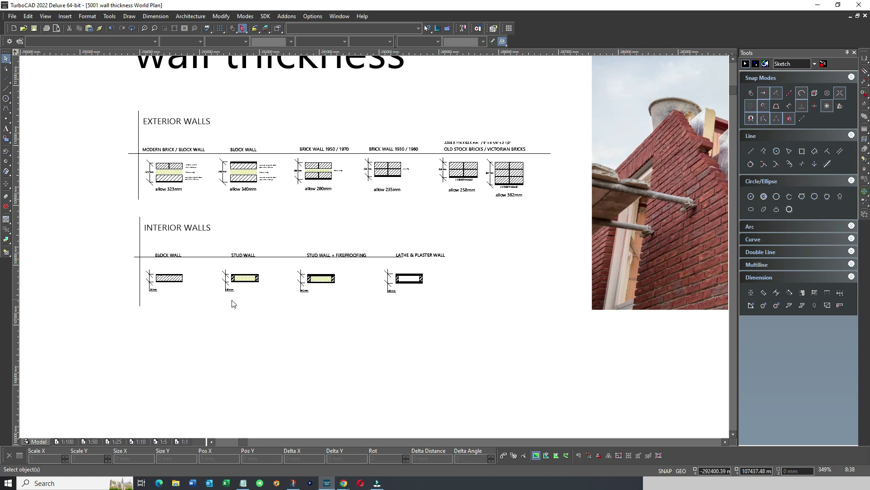
{"action": "scroll", "coordinate": [370, 246], "scroll_direction": "up", "scroll_amount": 5}
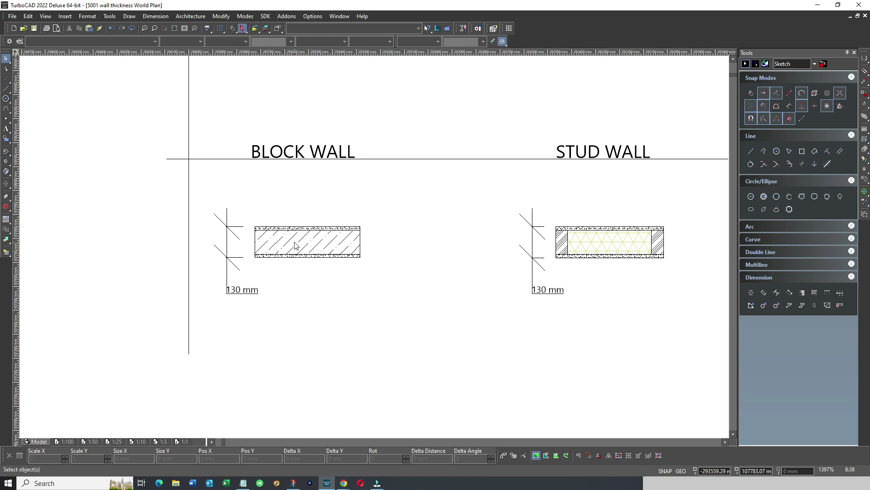
{"action": "scroll", "coordinate": [300, 229], "scroll_direction": "up", "scroll_amount": 2}
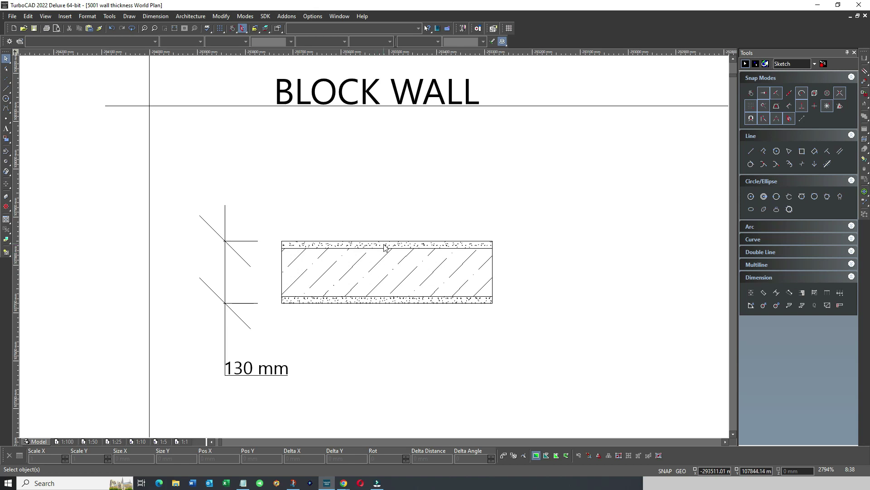
{"action": "left_click", "coordinate": [366, 245]}
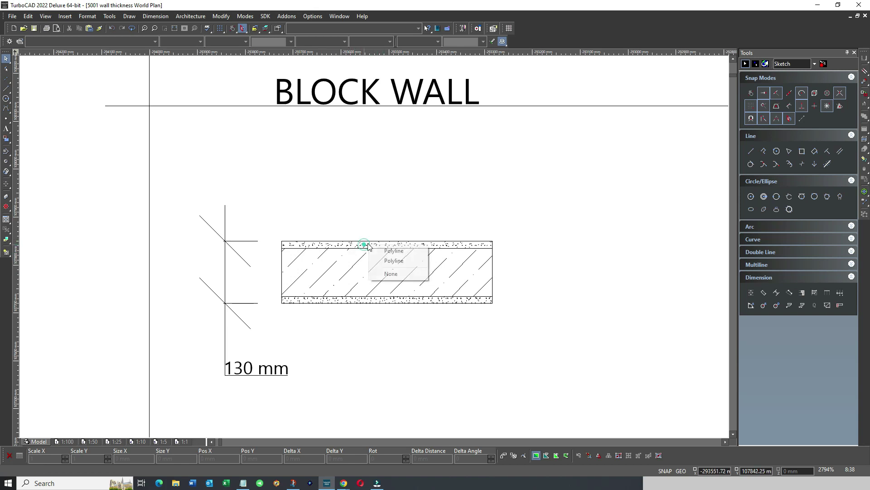
{"action": "left_click", "coordinate": [387, 250]}
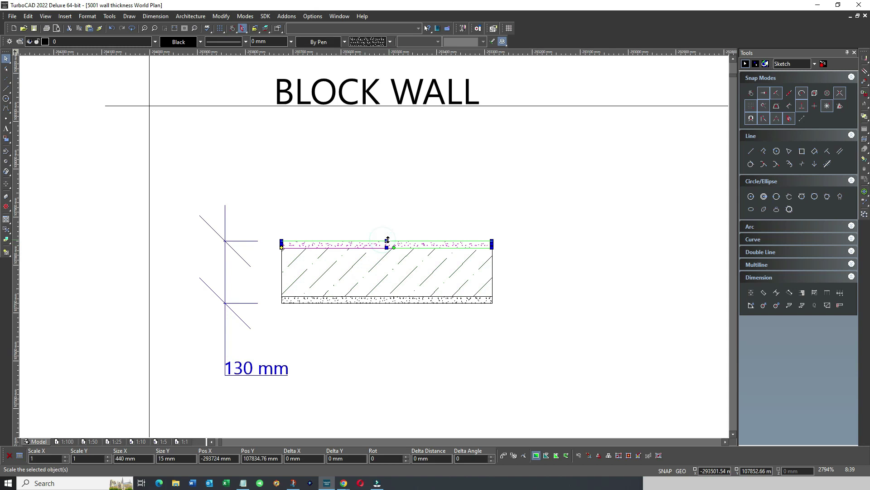
{"action": "left_click", "coordinate": [388, 240]}
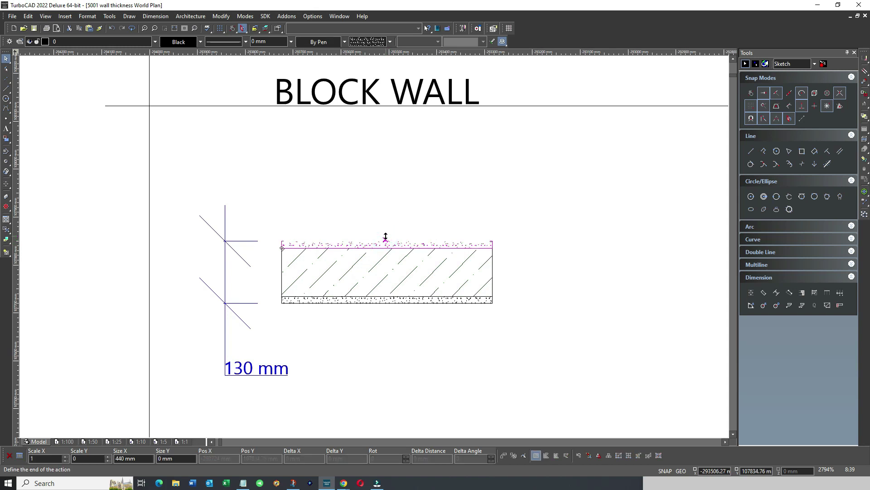
{"action": "left_click", "coordinate": [386, 240]}
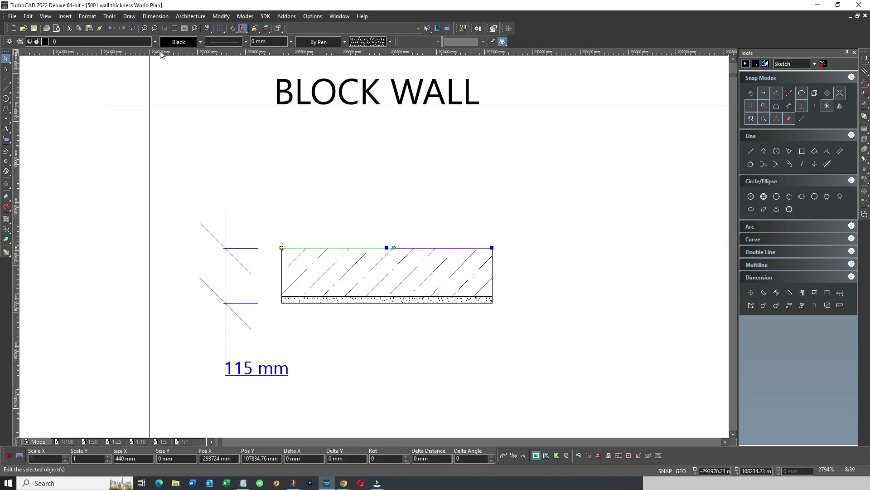
{"action": "left_click", "coordinate": [111, 28]}
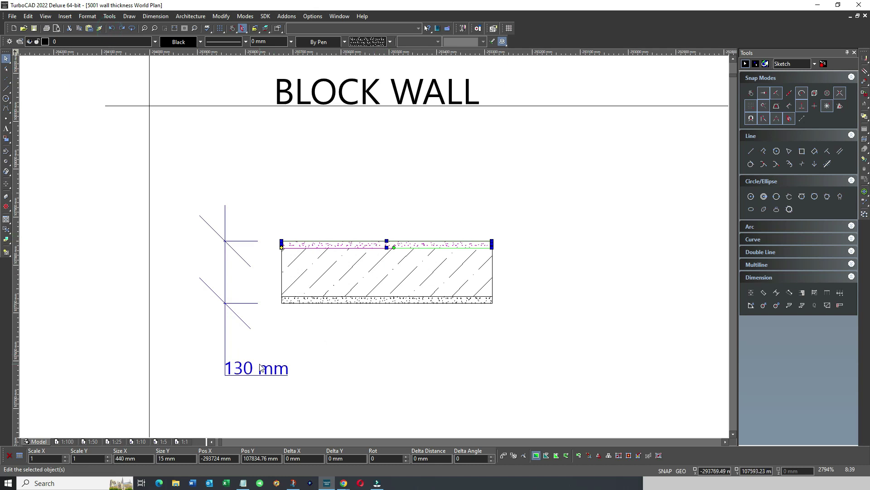
- Check the Size Y value of the block wall's upper plaster layer, and deselect the layer
{"action": "left_click", "coordinate": [171, 458]}
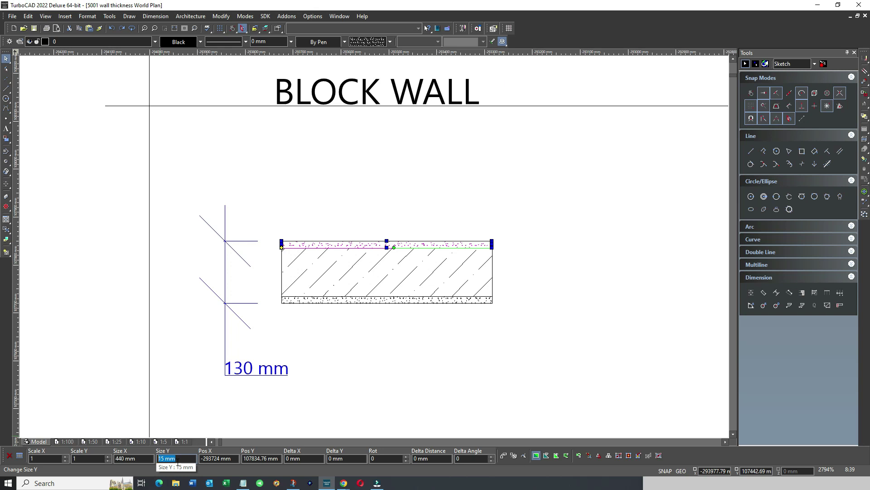
{"action": "left_click", "coordinate": [425, 319]}
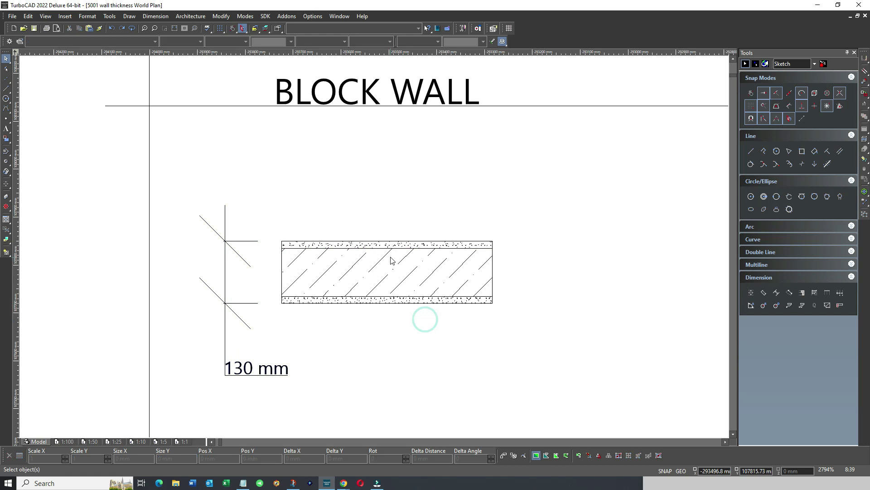
{"action": "scroll", "coordinate": [393, 260], "scroll_direction": "up", "scroll_amount": 2}
{"action": "scroll", "coordinate": [318, 267], "scroll_direction": "down", "scroll_amount": 2}
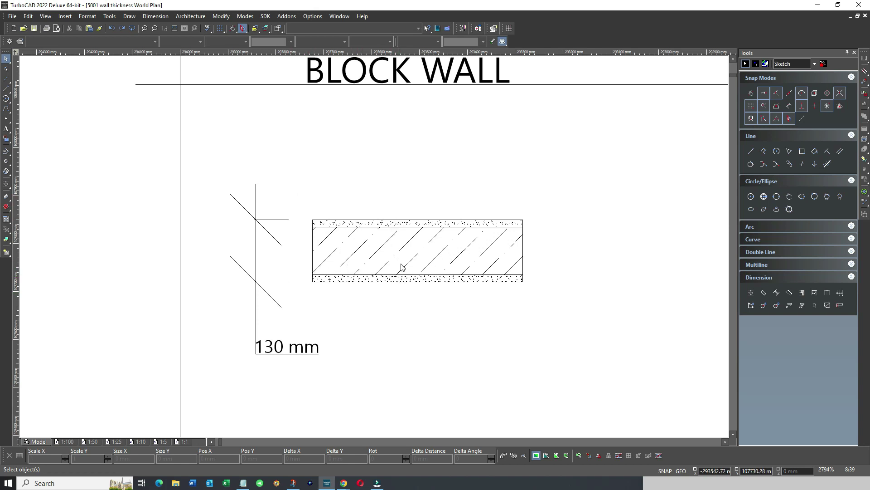
- Examine the interior stud wall section's layers and select the whole section to read its overall size
{"action": "scroll", "coordinate": [461, 229], "scroll_direction": "down", "scroll_amount": 2}
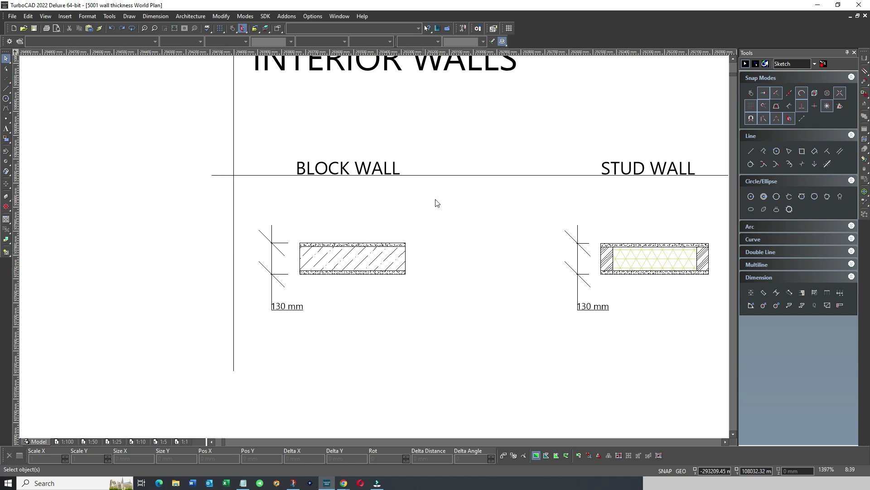
{"action": "scroll", "coordinate": [596, 283], "scroll_direction": "down", "scroll_amount": 1}
{"action": "scroll", "coordinate": [396, 238], "scroll_direction": "up", "scroll_amount": 3}
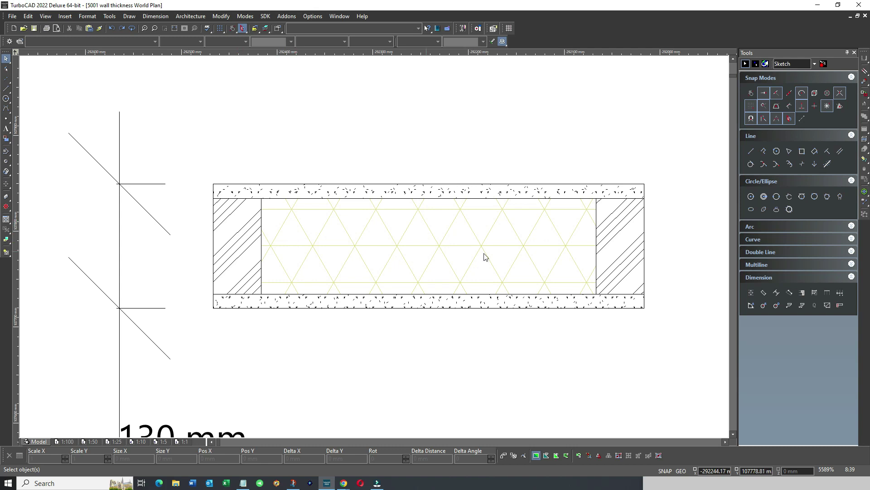
{"action": "scroll", "coordinate": [620, 243], "scroll_direction": "down", "scroll_amount": 1}
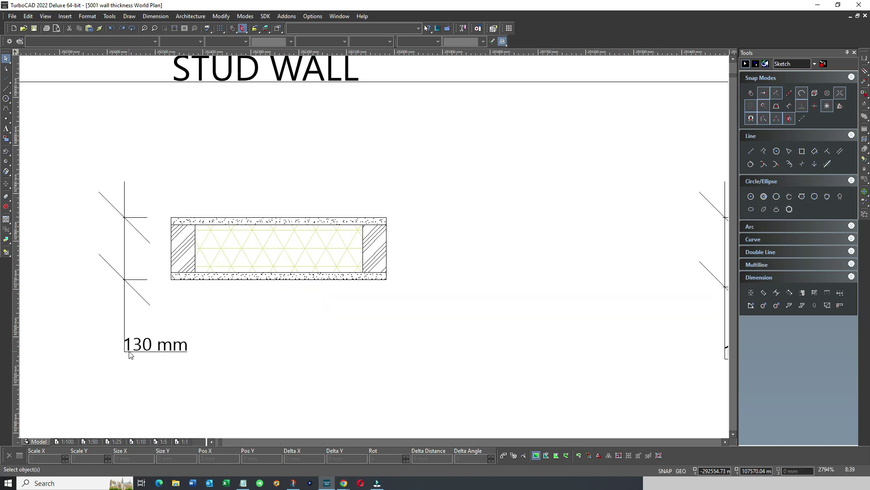
{"action": "left_click_drag", "start_coordinate": [167, 205], "coordinate": [419, 303]}
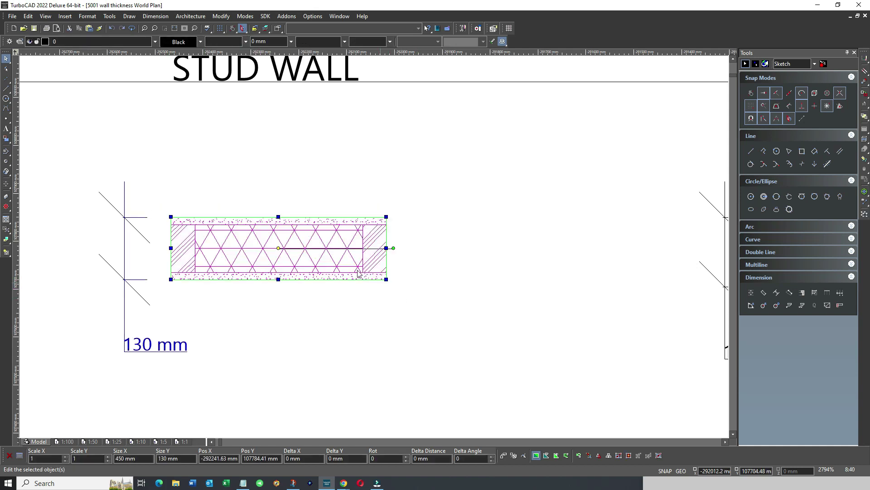
- Examine the double board layer and thickness dimension of the stud wall with fireproofing section
{"action": "scroll", "coordinate": [374, 249], "scroll_direction": "down", "scroll_amount": 1}
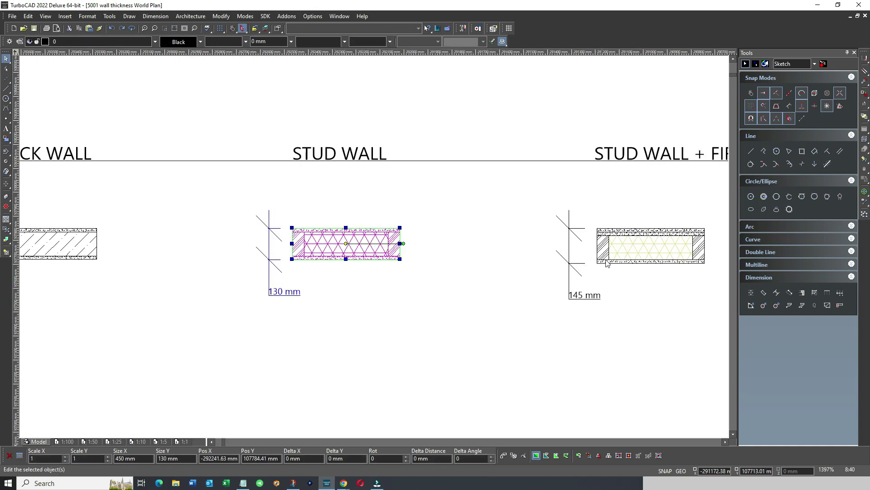
{"action": "scroll", "coordinate": [631, 256], "scroll_direction": "down", "scroll_amount": 1}
{"action": "scroll", "coordinate": [375, 250], "scroll_direction": "up", "scroll_amount": 2}
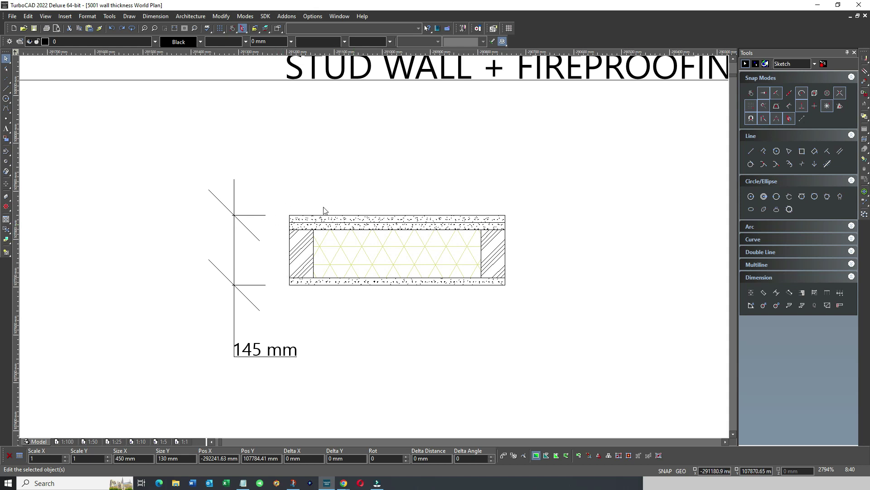
{"action": "scroll", "coordinate": [304, 227], "scroll_direction": "down", "scroll_amount": 1}
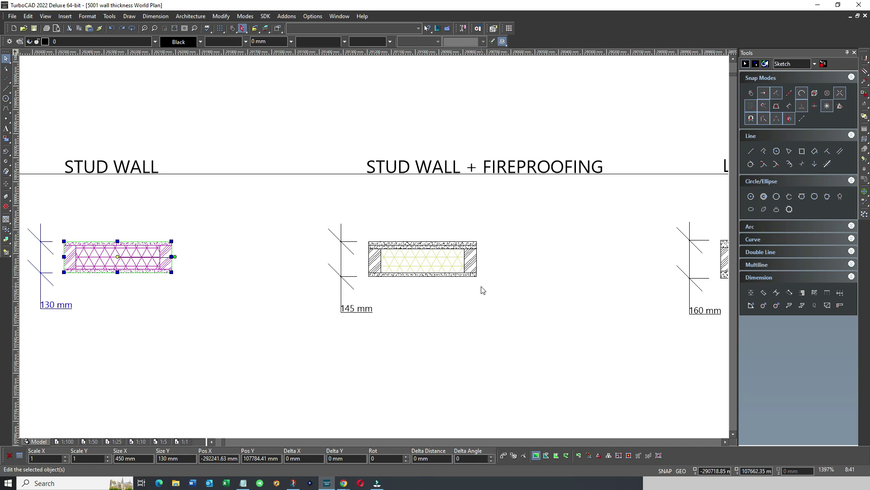
- Examine the lathe and plaster wall section and its thickness dimension, selecting the section briefly to point it out
{"action": "scroll", "coordinate": [689, 288], "scroll_direction": "down", "scroll_amount": 1}
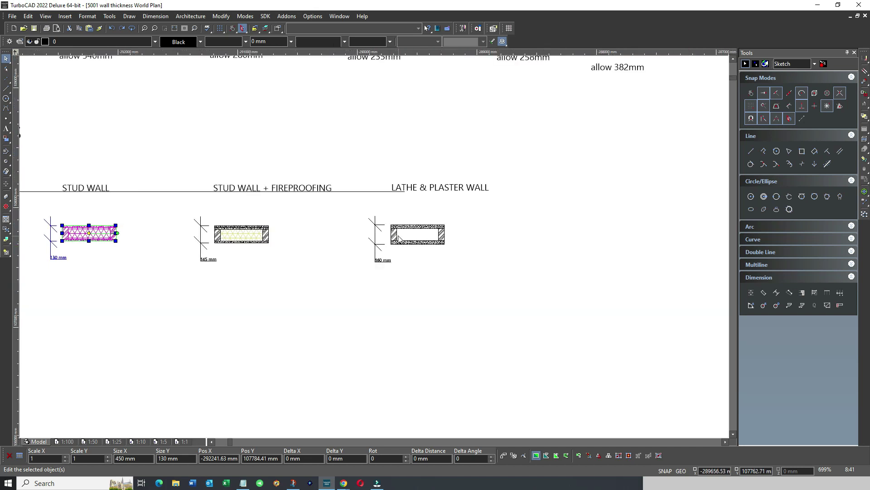
{"action": "scroll", "coordinate": [399, 237], "scroll_direction": "up", "scroll_amount": 1}
{"action": "scroll", "coordinate": [374, 249], "scroll_direction": "up", "scroll_amount": 1}
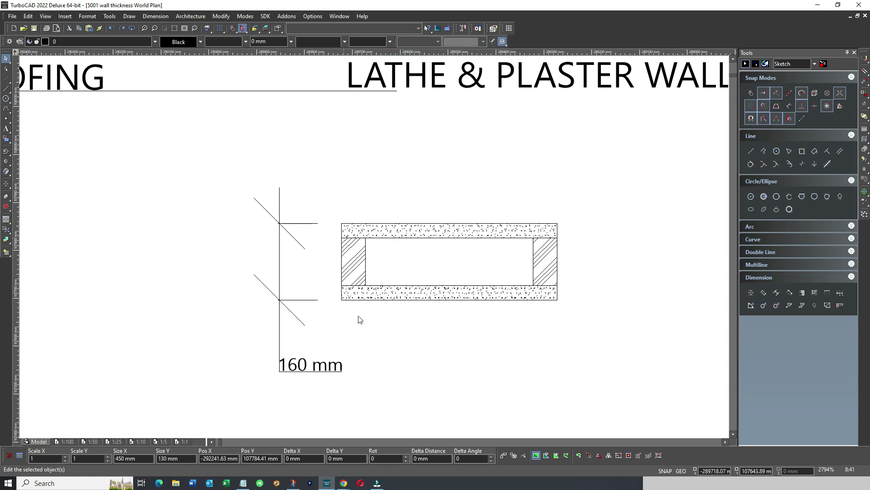
{"action": "scroll", "coordinate": [319, 202], "scroll_direction": "down", "scroll_amount": 2}
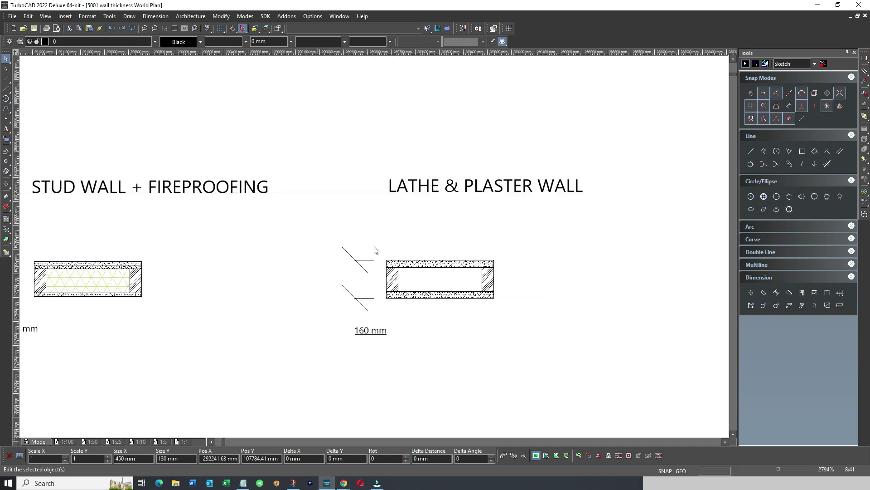
{"action": "left_click_drag", "start_coordinate": [381, 250], "coordinate": [507, 313]}
{"action": "left_click", "coordinate": [416, 317]}
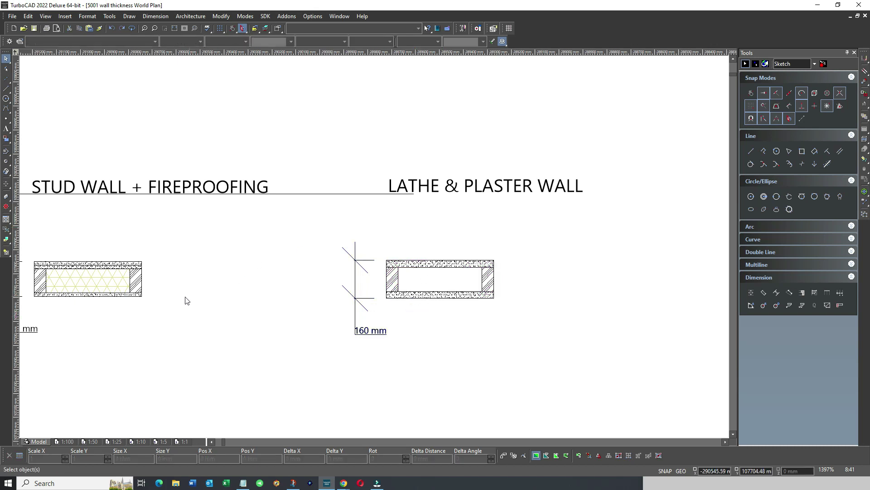
- Compare the interior wall sections with one another and with the exterior wall sections of the wall thickness drawing
{"action": "scroll", "coordinate": [121, 304], "scroll_direction": "down", "scroll_amount": 1}
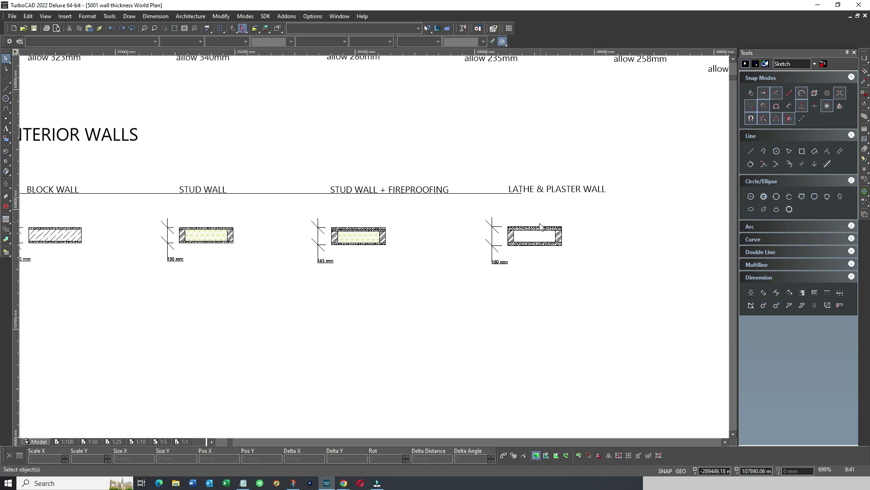
{"action": "scroll", "coordinate": [494, 237], "scroll_direction": "down", "scroll_amount": 2}
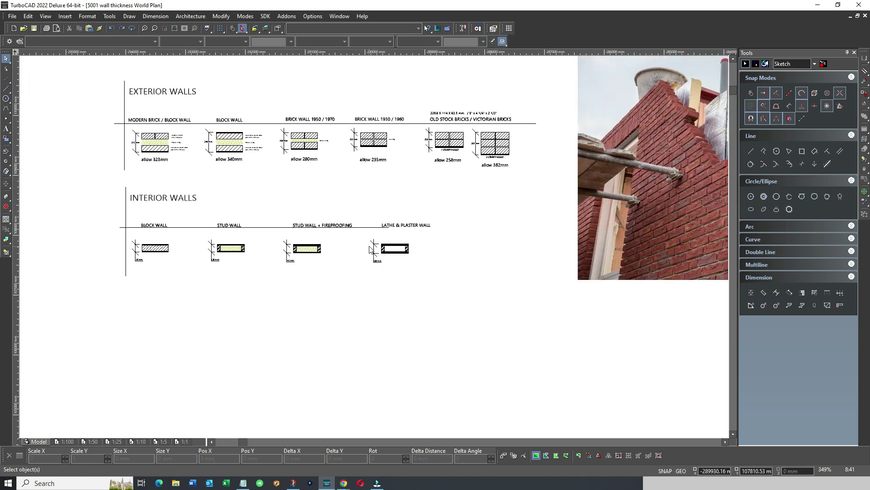
{"action": "scroll", "coordinate": [372, 249], "scroll_direction": "up", "scroll_amount": 5}
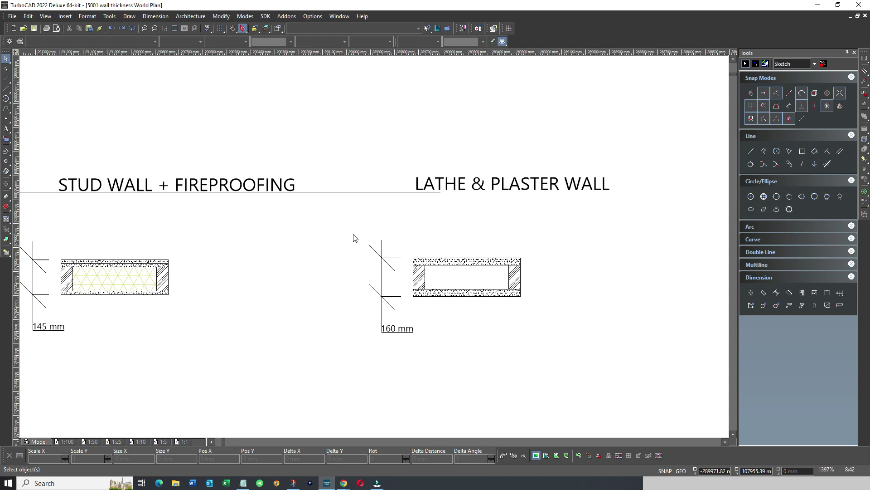
{"action": "scroll", "coordinate": [363, 242], "scroll_direction": "down", "scroll_amount": 3}
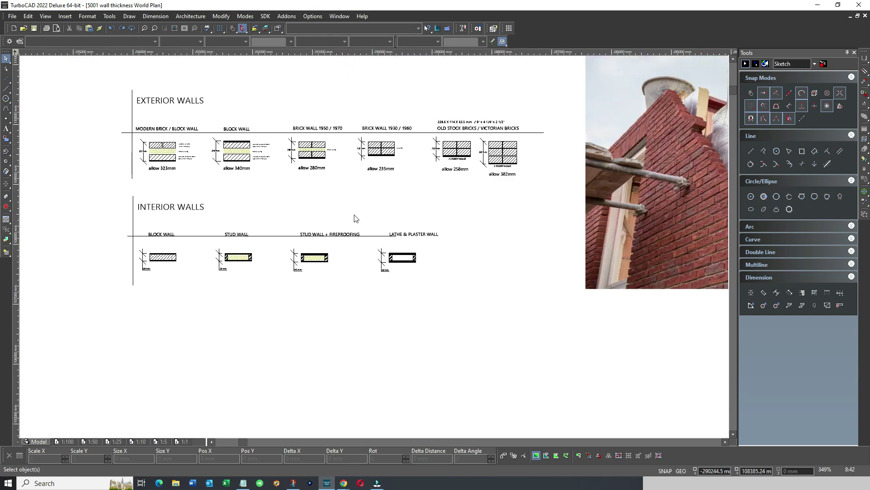
{"action": "scroll", "coordinate": [354, 216], "scroll_direction": "down", "scroll_amount": 2}
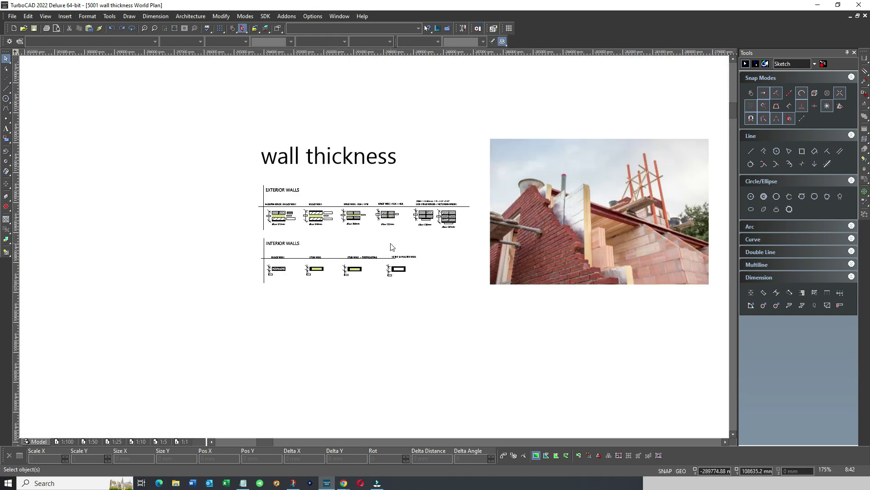
{"action": "scroll", "coordinate": [397, 238], "scroll_direction": "up", "scroll_amount": 2}
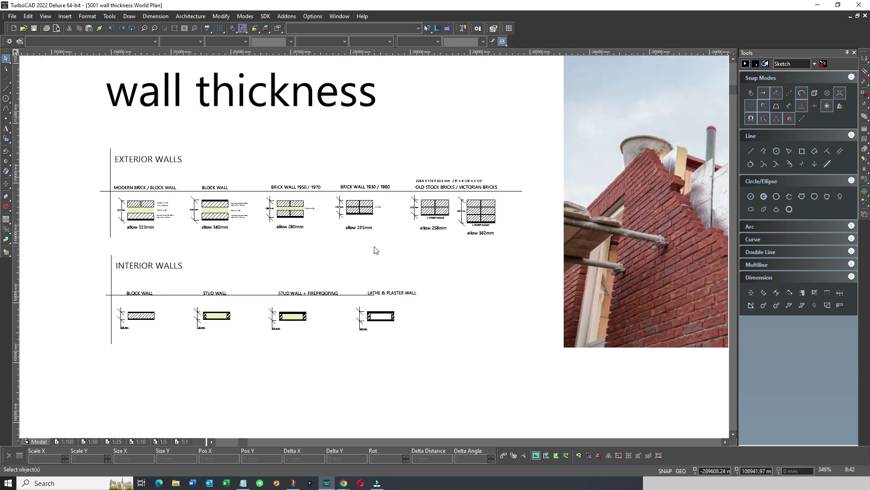